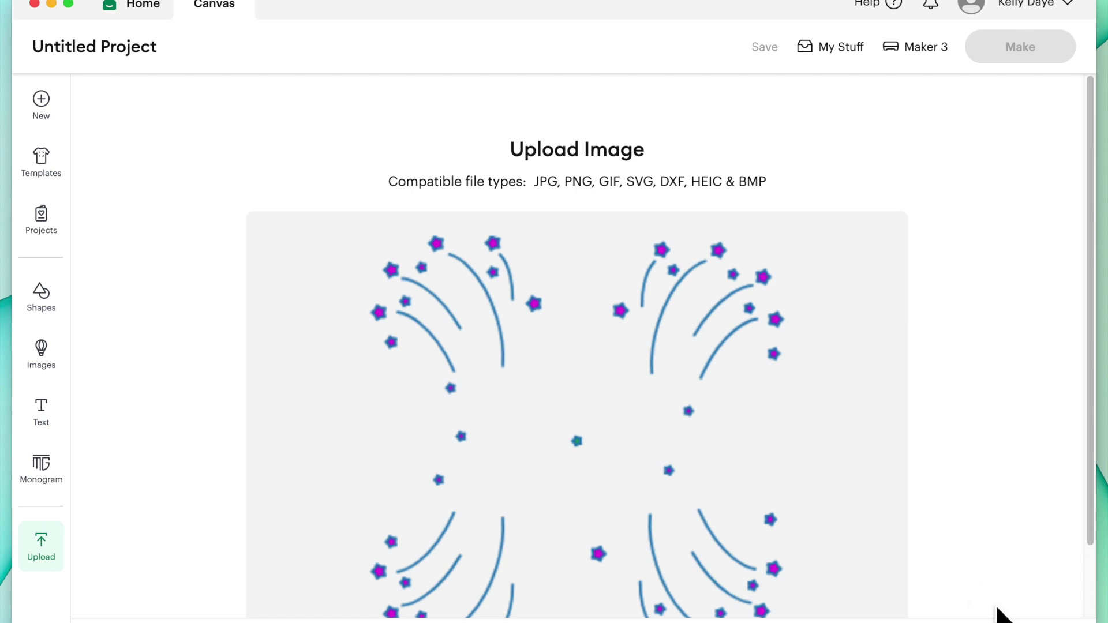
- Upload the KMI Fireworks draw and cut image to the canvas and ungroup it into its separate layers
click(1032, 615)
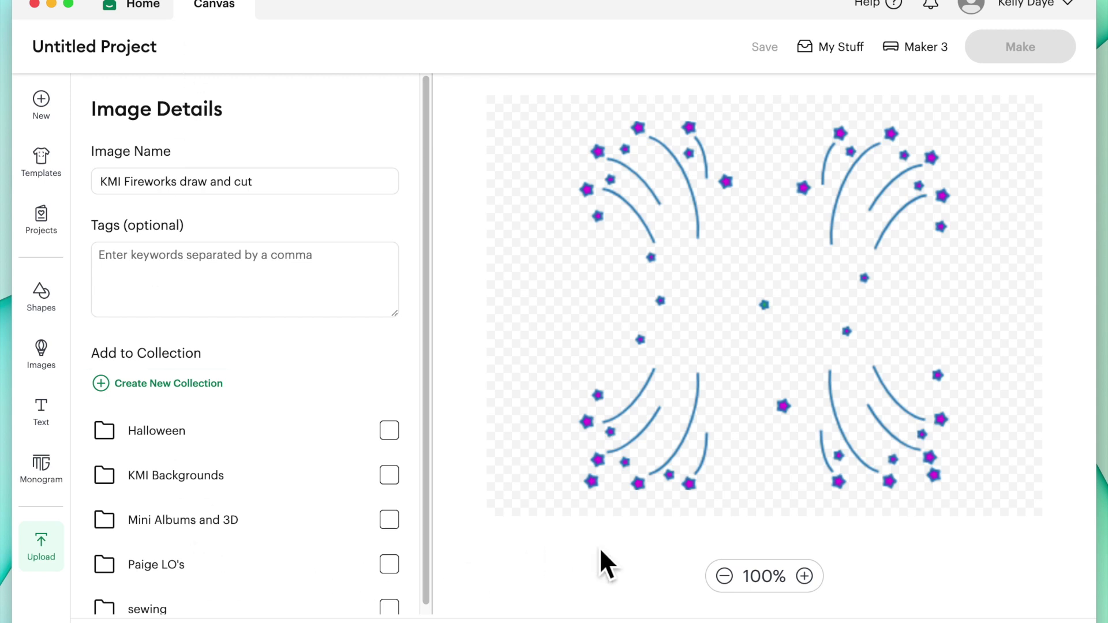
click(1020, 603)
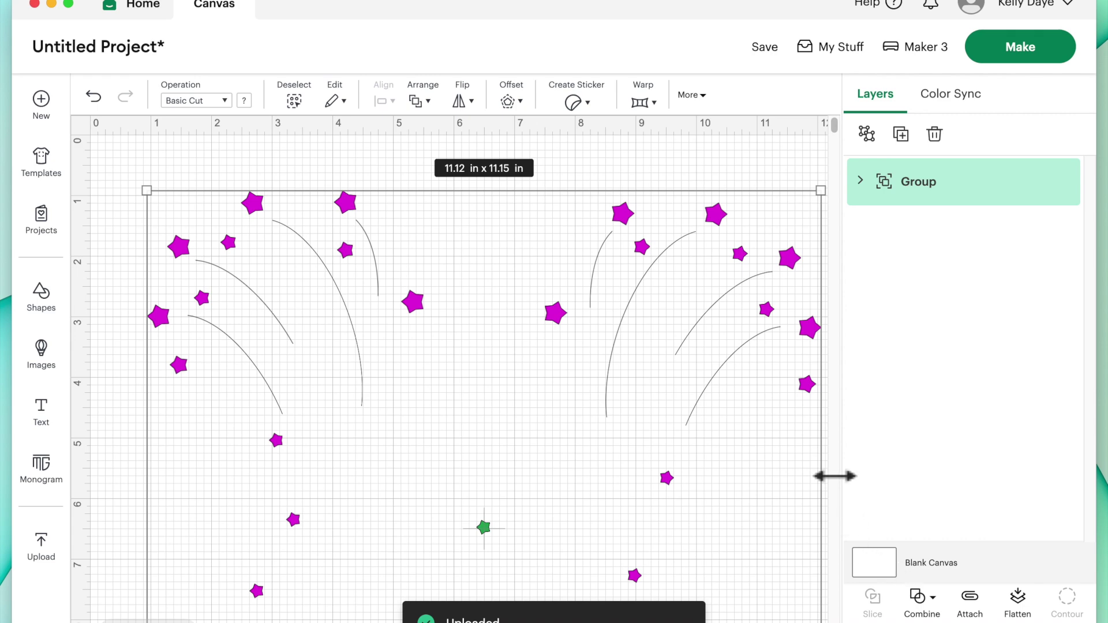
click(917, 430)
click(882, 145)
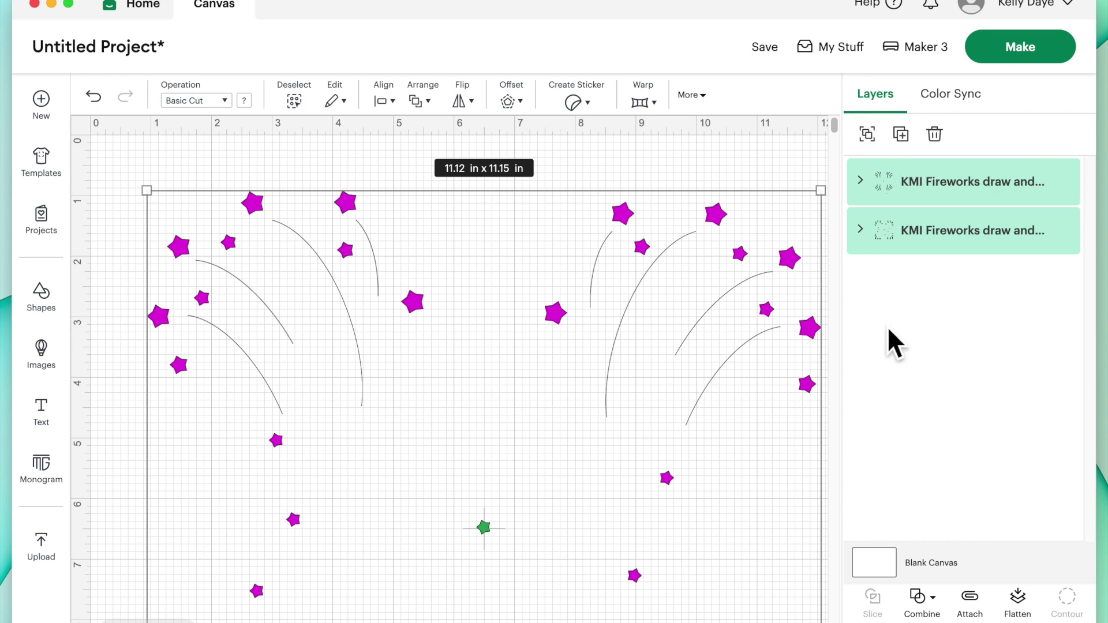
- Toggle the visibility of the firework line layer and the star layer in turn to check what each contains
click(1058, 195)
click(1058, 195)
click(1058, 195)
click(1057, 195)
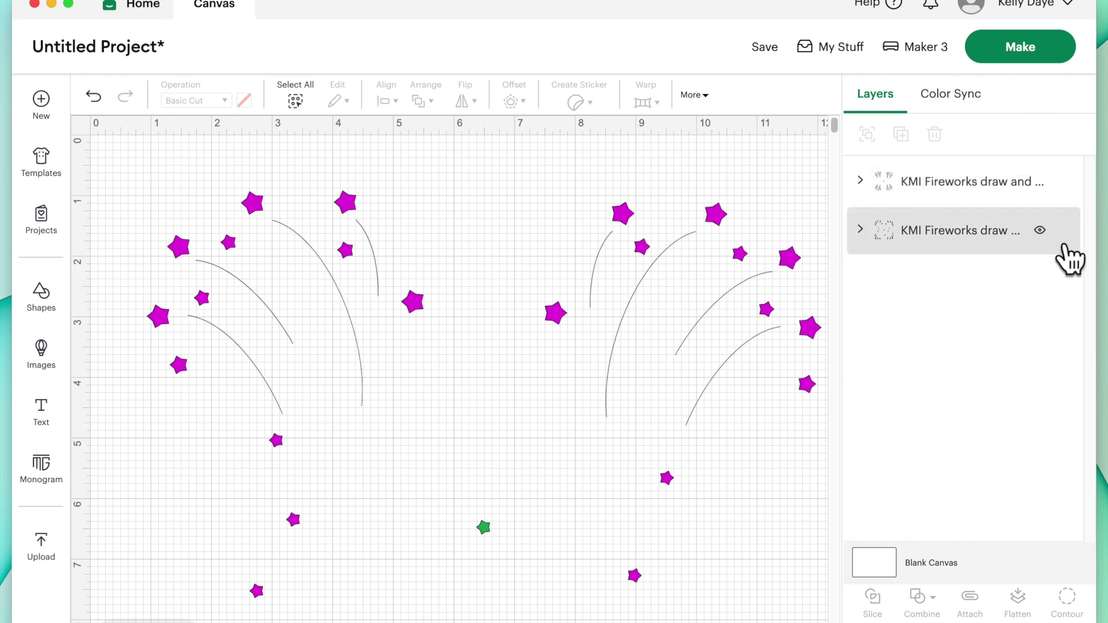
click(1057, 243)
click(1057, 244)
click(1056, 244)
click(1057, 243)
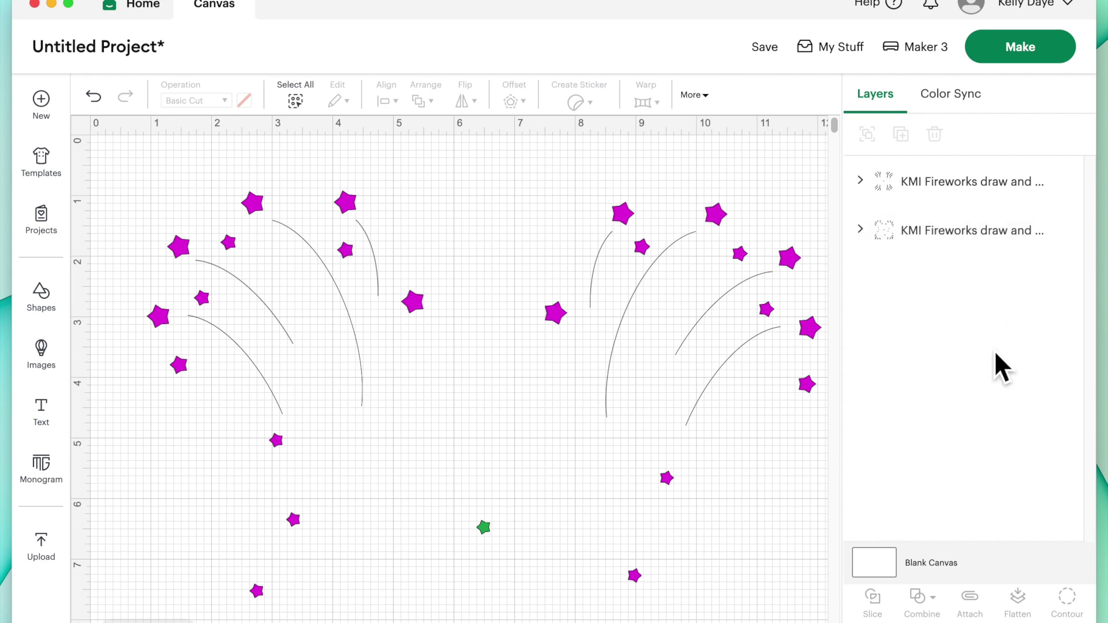
click(1058, 243)
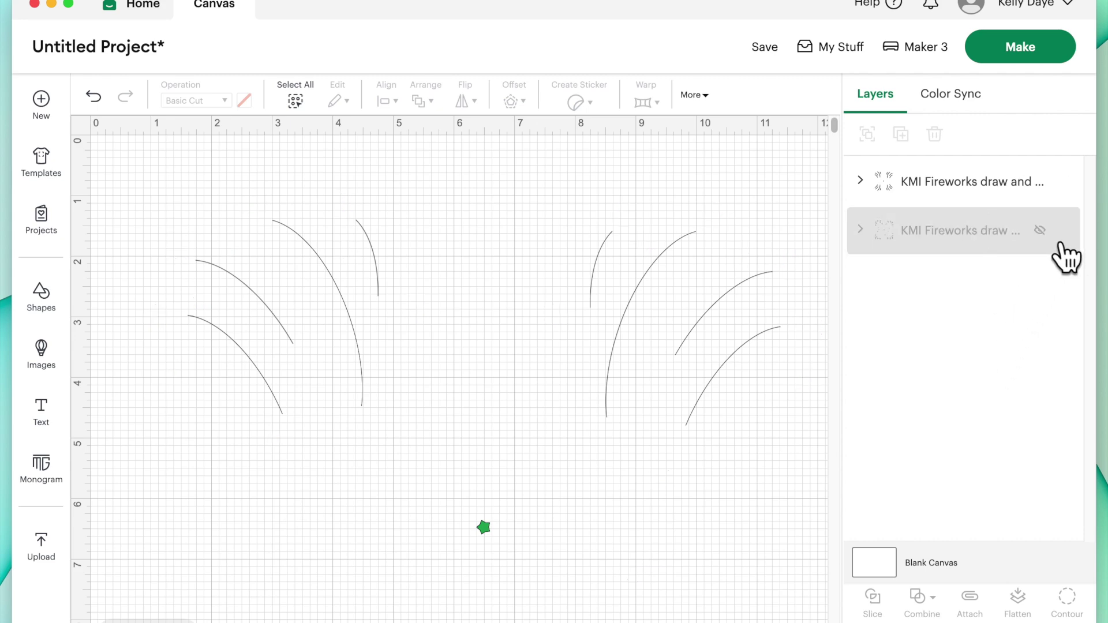
click(1062, 245)
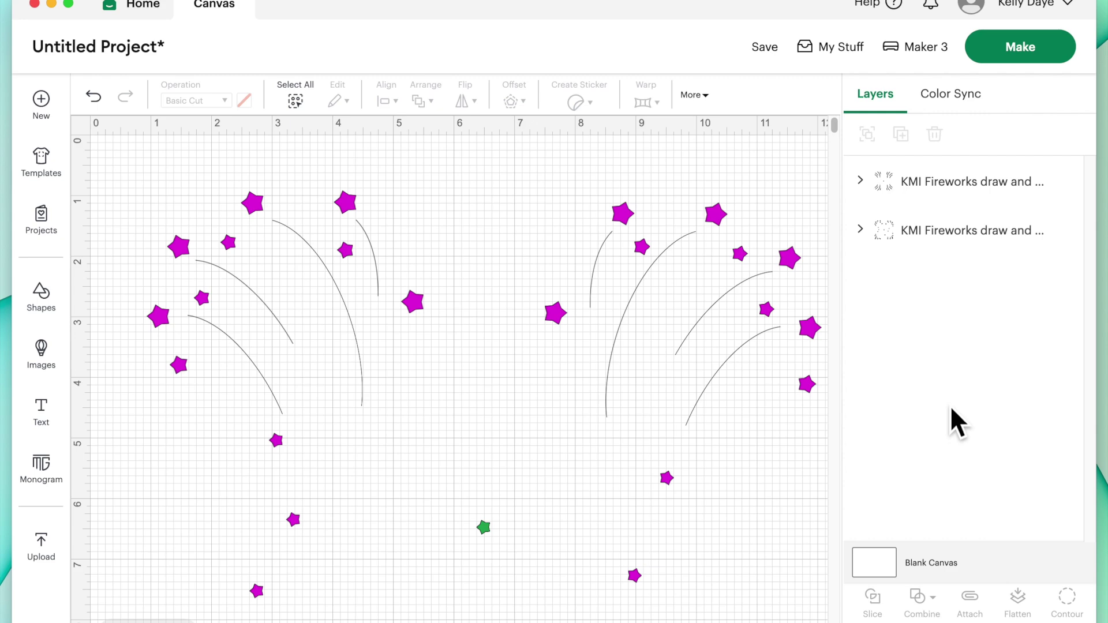
- Hide the star layer and move the firework lines up to the canvas's top-left corner
click(1066, 245)
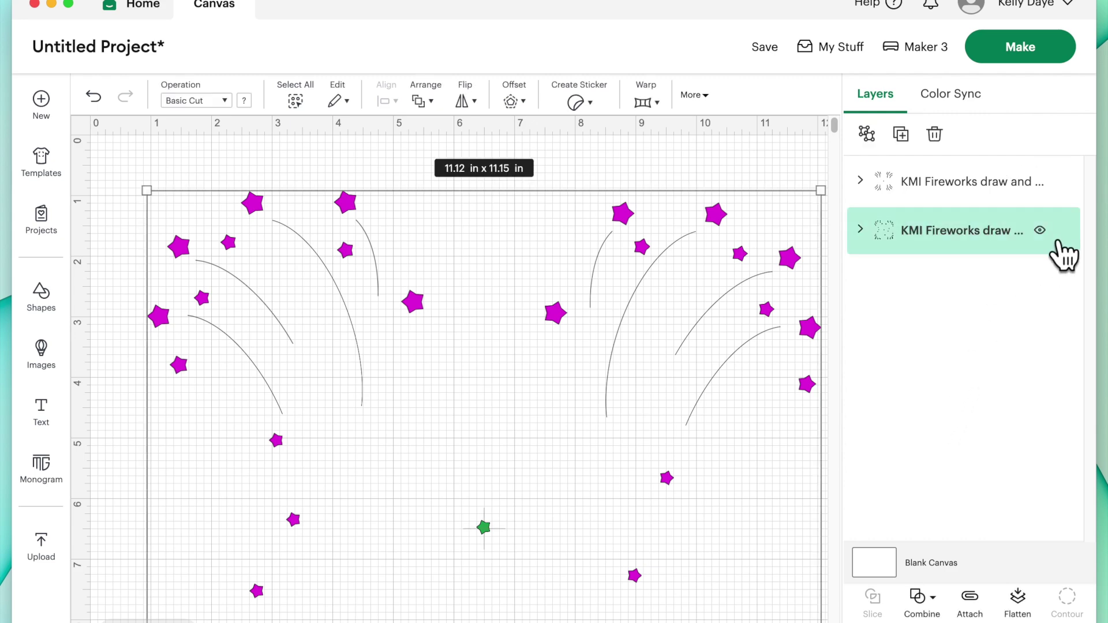
click(1061, 246)
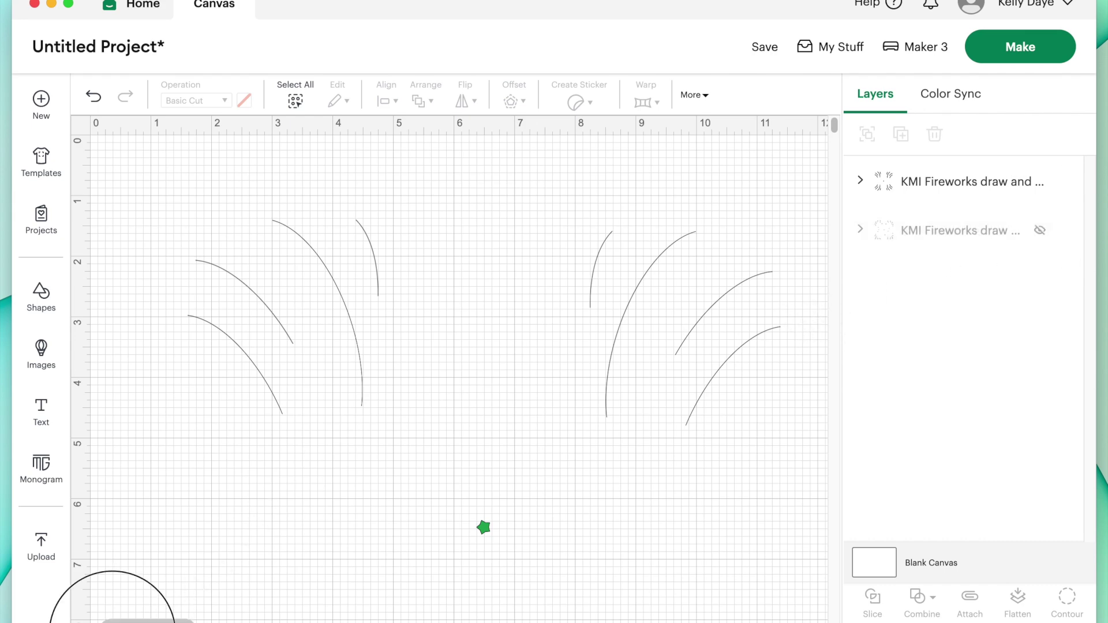
click(110, 621)
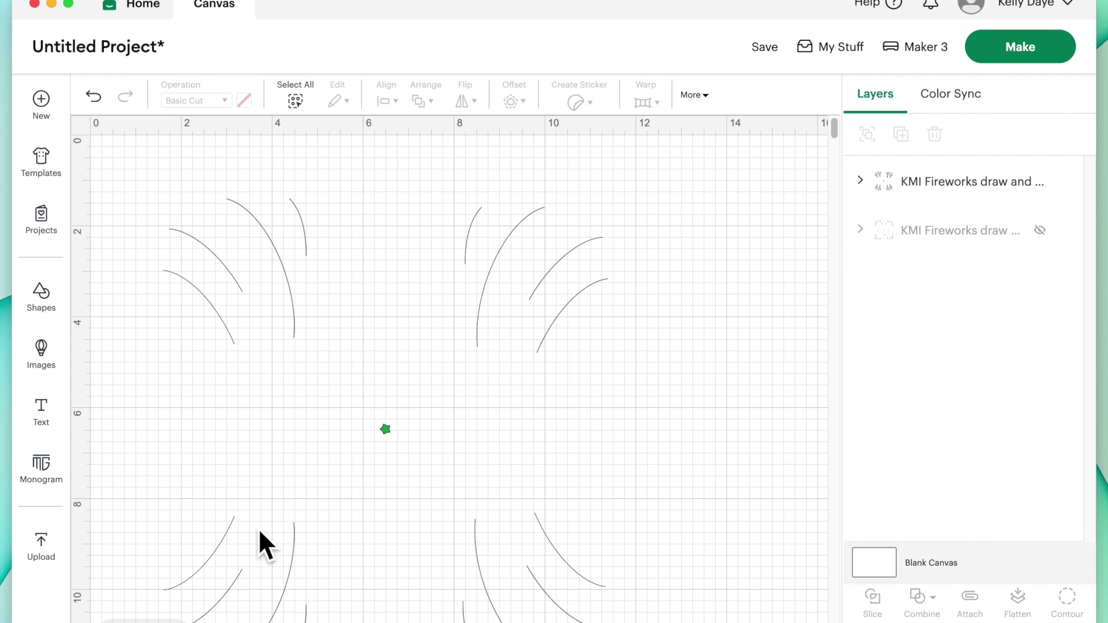
scroll(258, 528, down, 1)
scroll(258, 526, up, 1)
drag(423, 375, 365, 322)
click(641, 390)
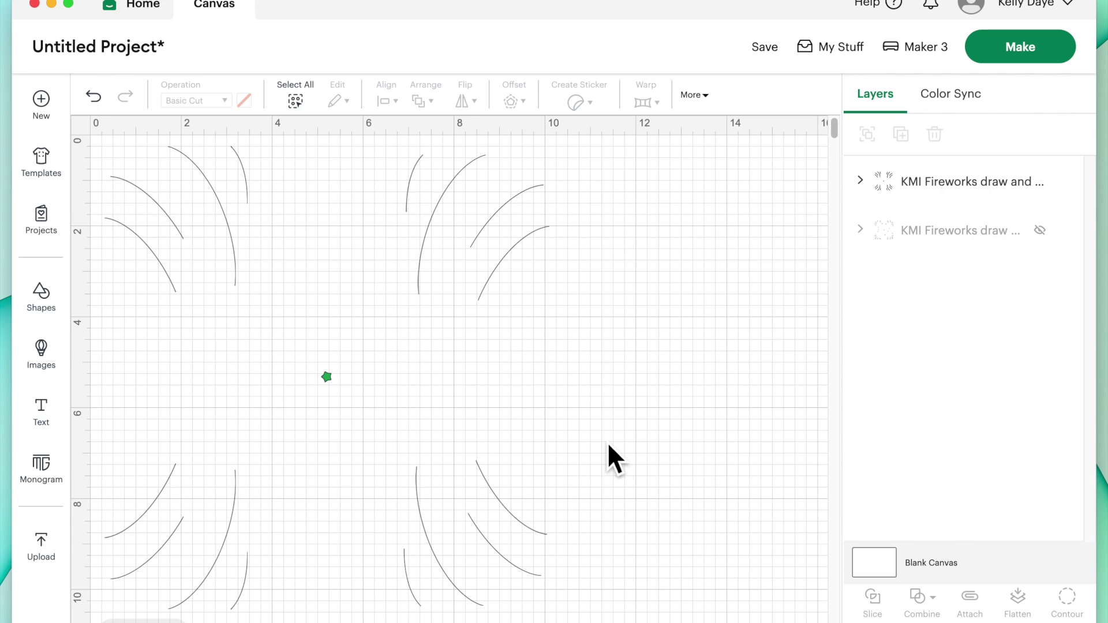
- Attach all the firework lines together and set their operation to Pen
drag(92, 133, 600, 621)
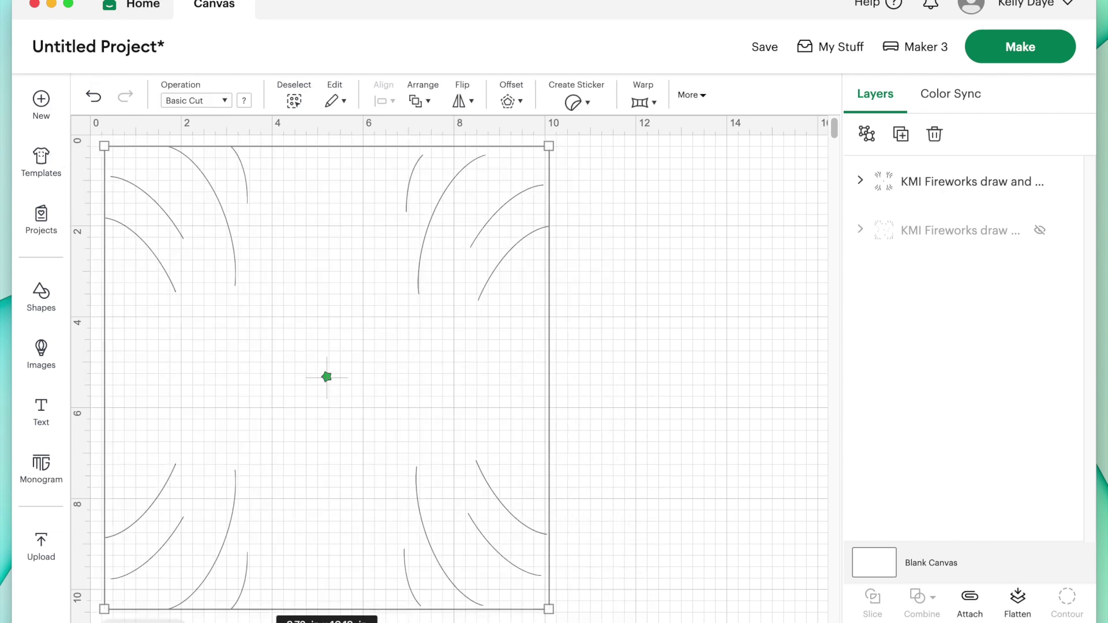
click(987, 612)
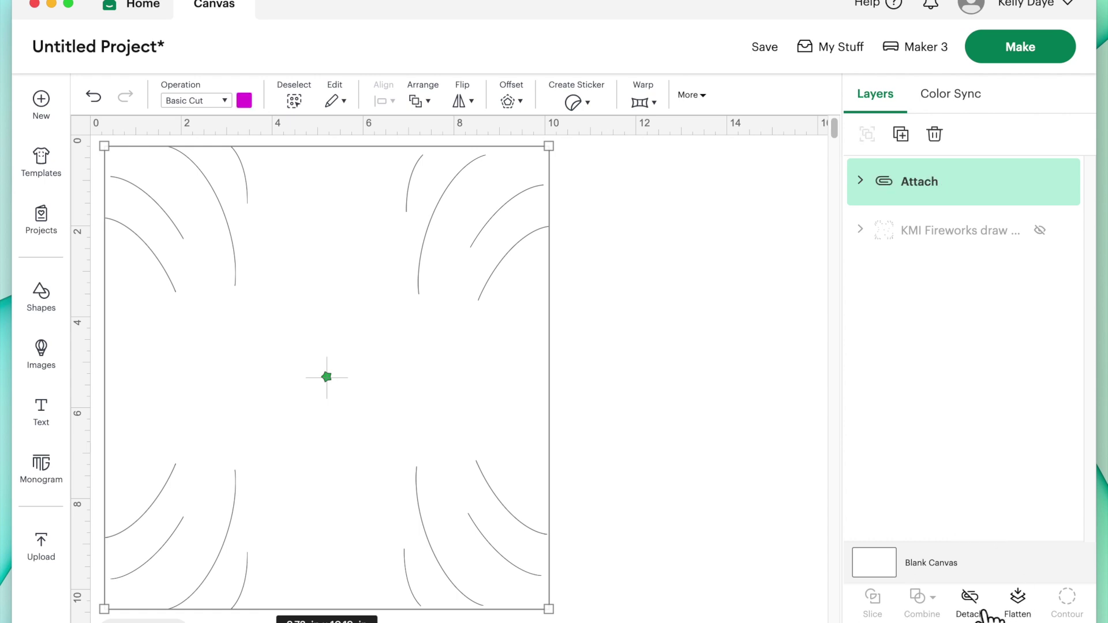
click(226, 102)
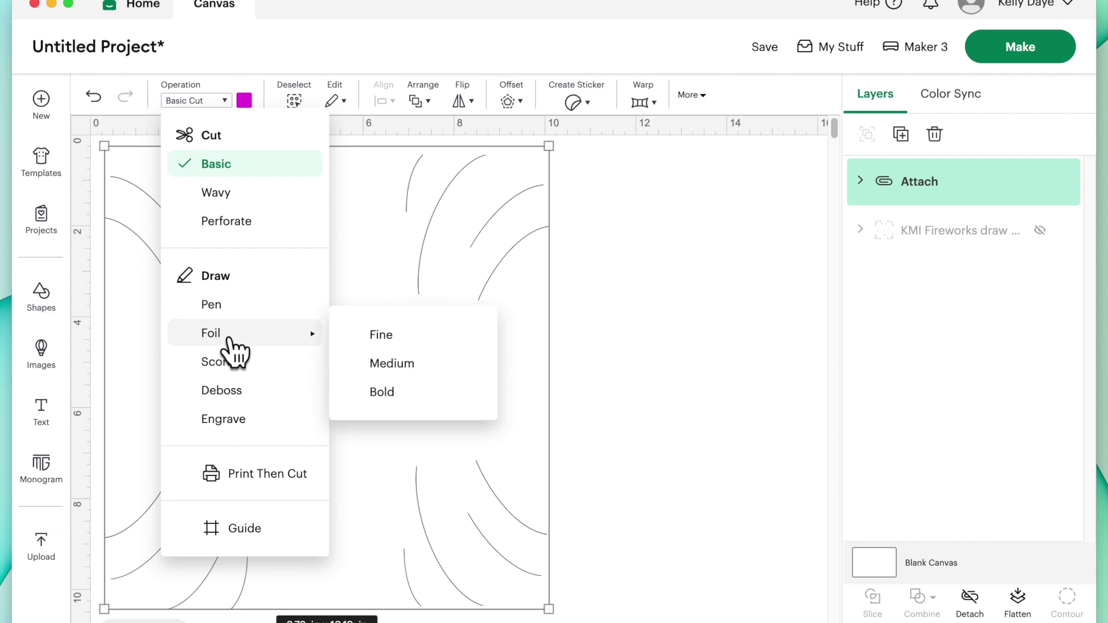
click(221, 306)
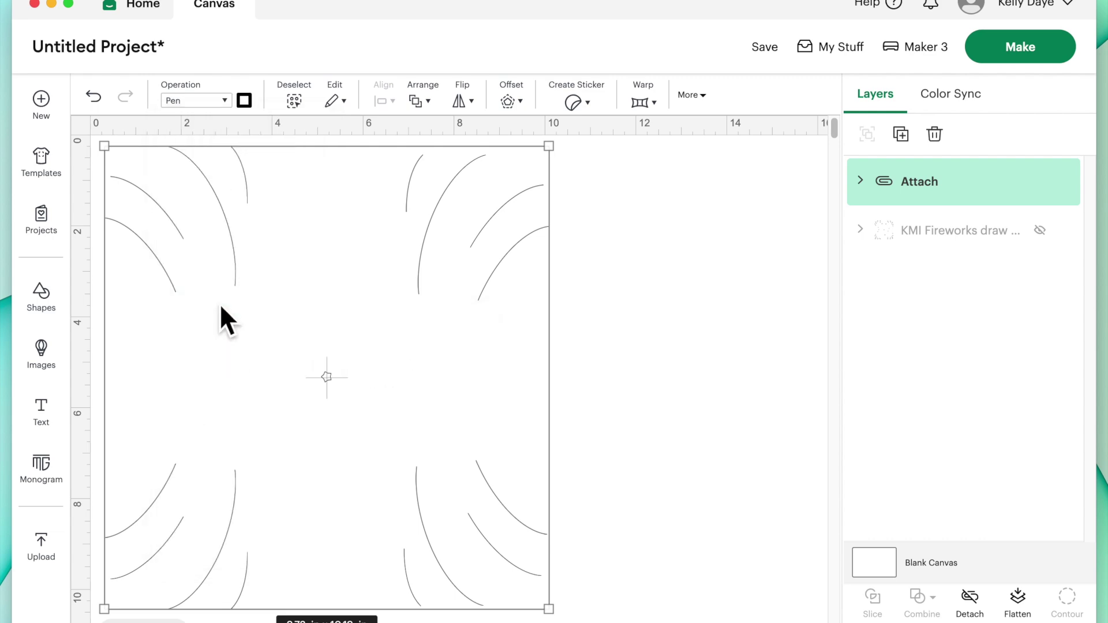
- Prepare the line drawing for making on a mat and move it toward the middle of the 12 in x 12 in material
click(1018, 55)
click(487, 392)
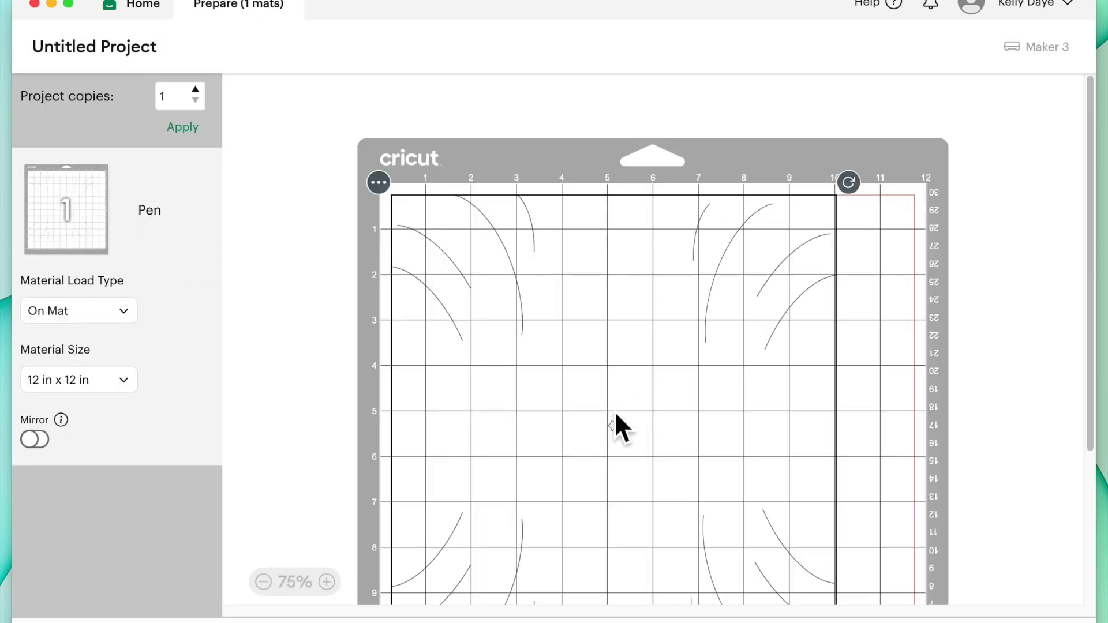
drag(619, 431, 658, 461)
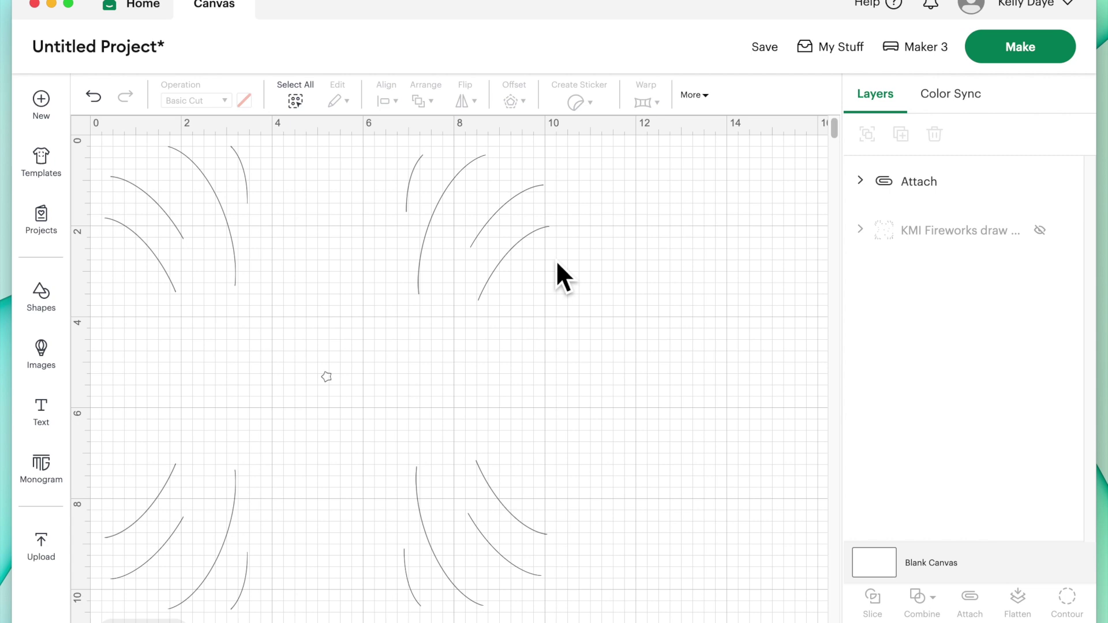
- Detach the firework lines and swap layer visibility so that the lines are hidden and the stars shown
click(500, 272)
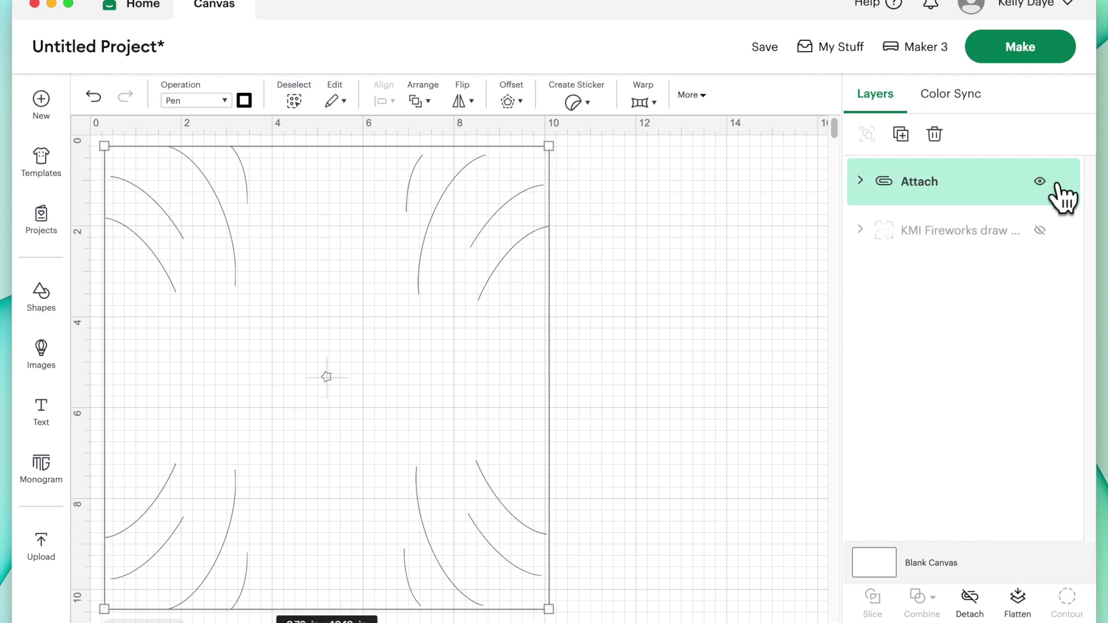
click(983, 611)
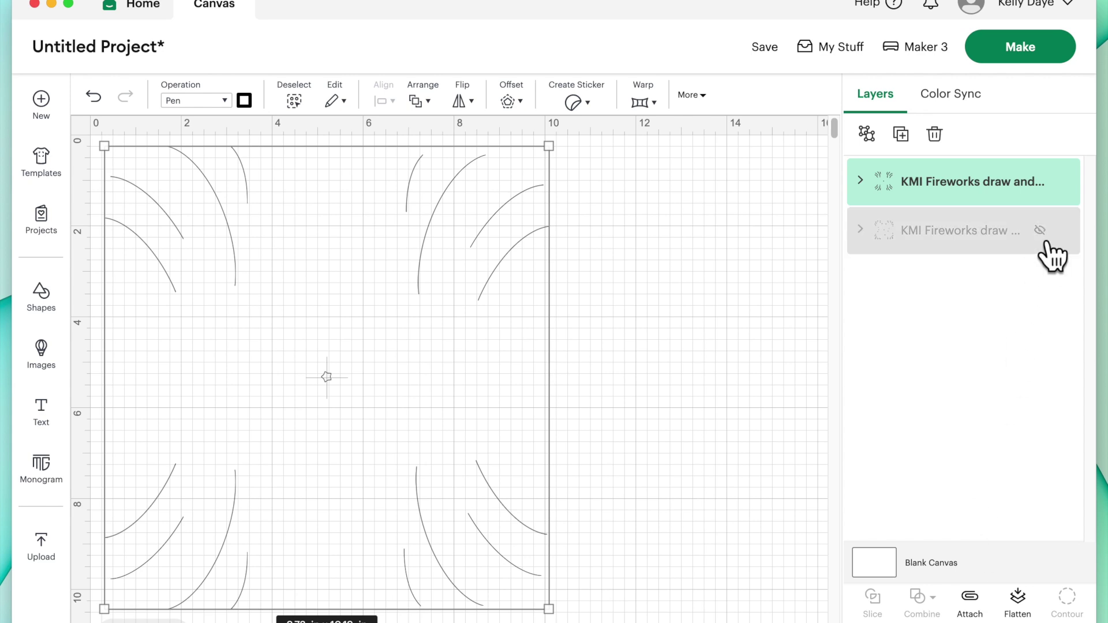
click(1040, 182)
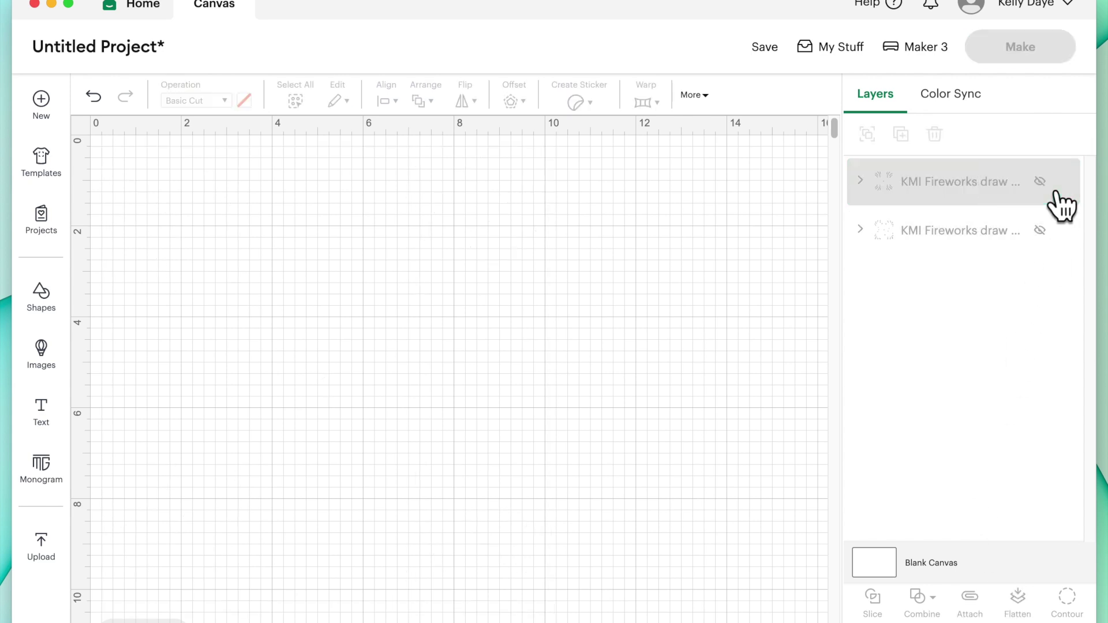
click(1040, 230)
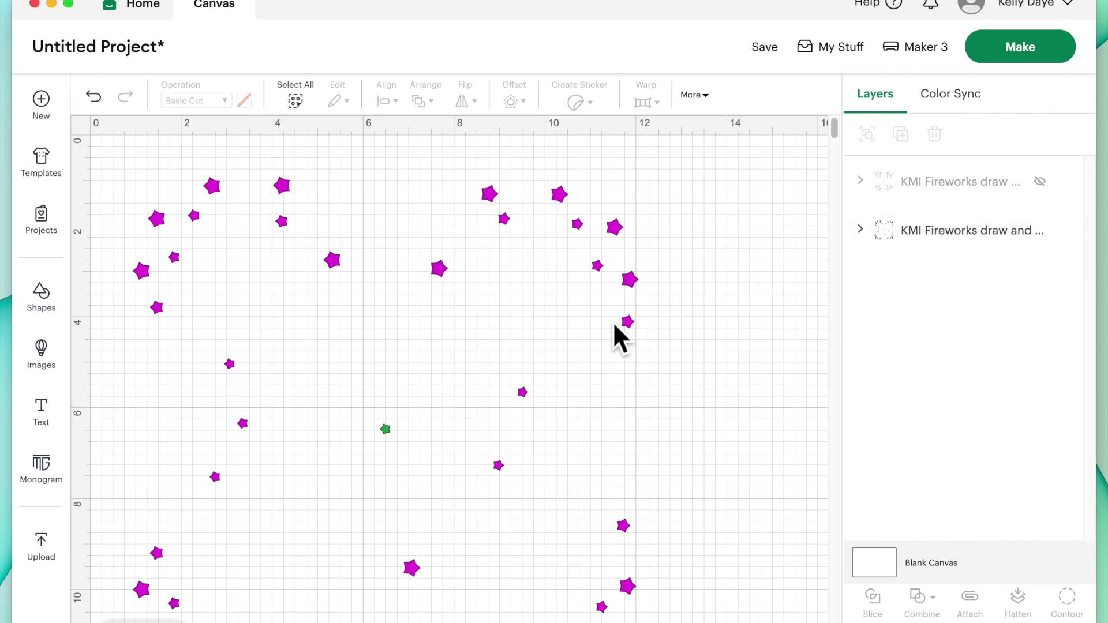
- Move the stars up toward the canvas's top edge and preview their mat layout before returning to the canvas
drag(628, 314, 622, 285)
click(1031, 51)
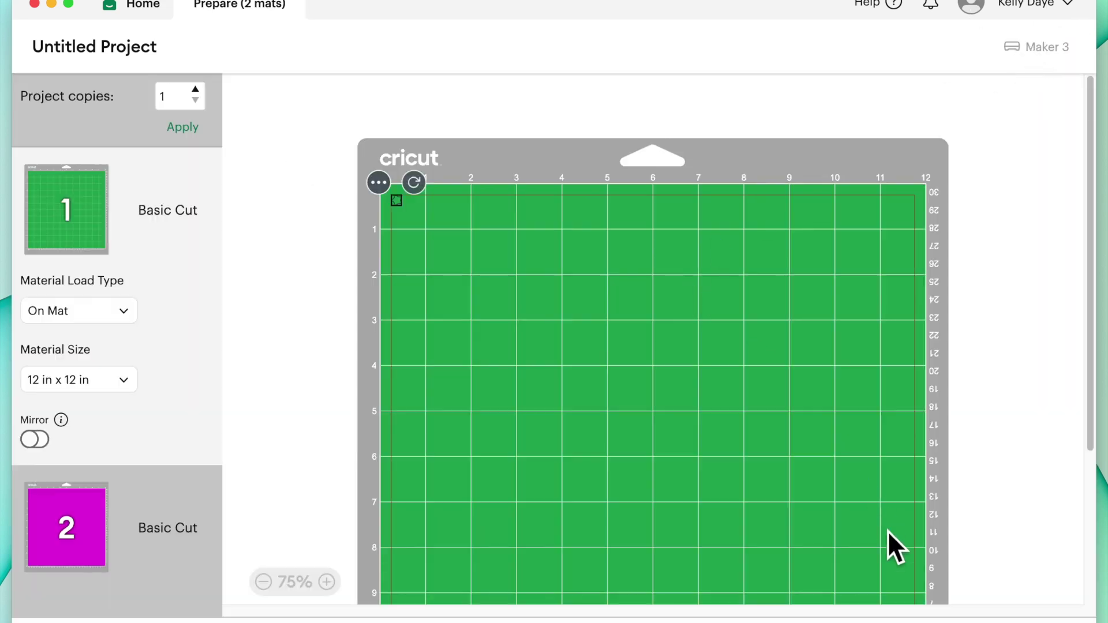
click(946, 622)
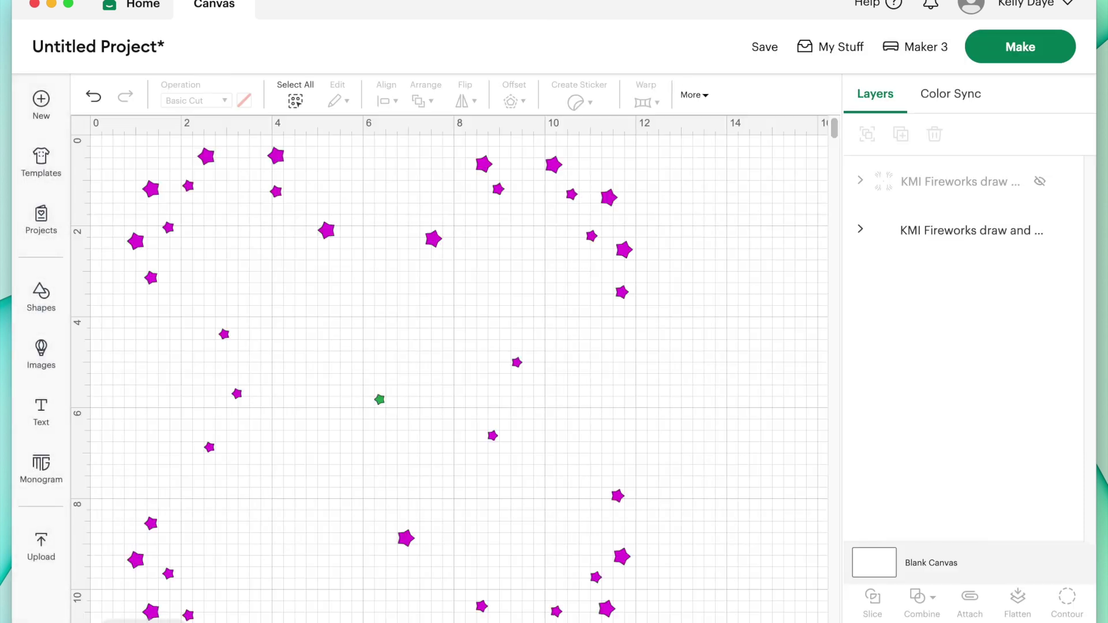
- Select all the stars and combine them into one cut layer with Unite
drag(102, 133, 671, 621)
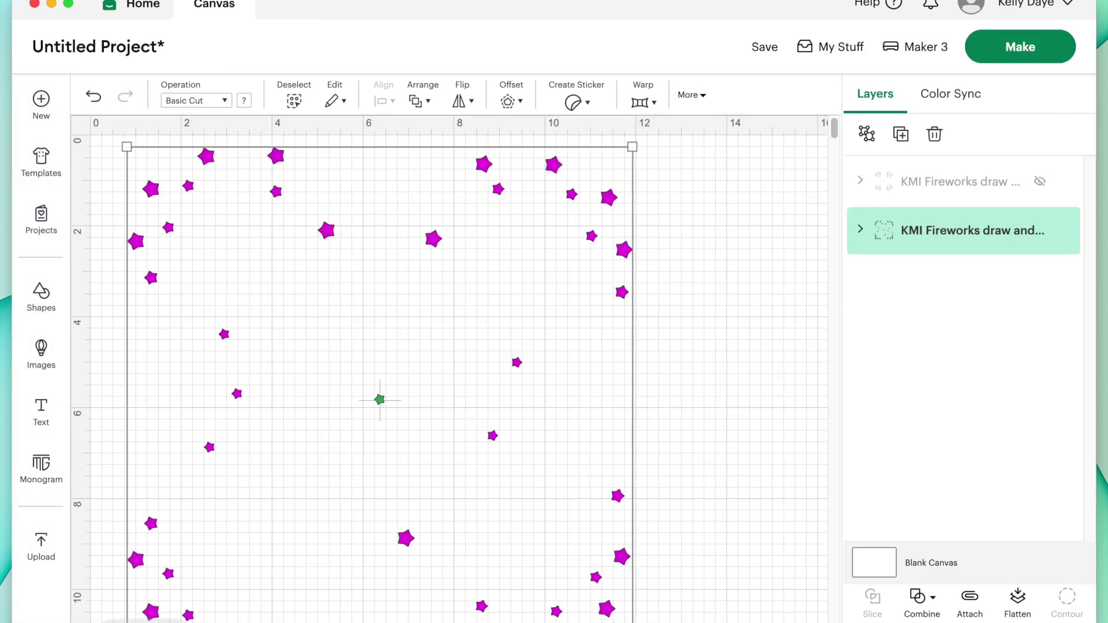
click(924, 620)
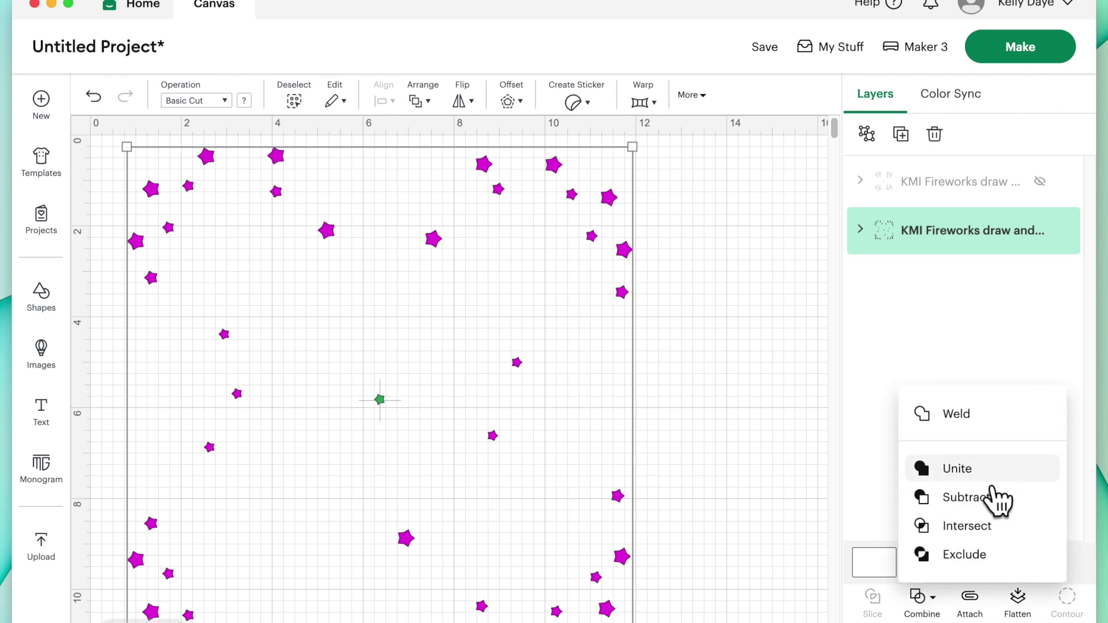
click(972, 472)
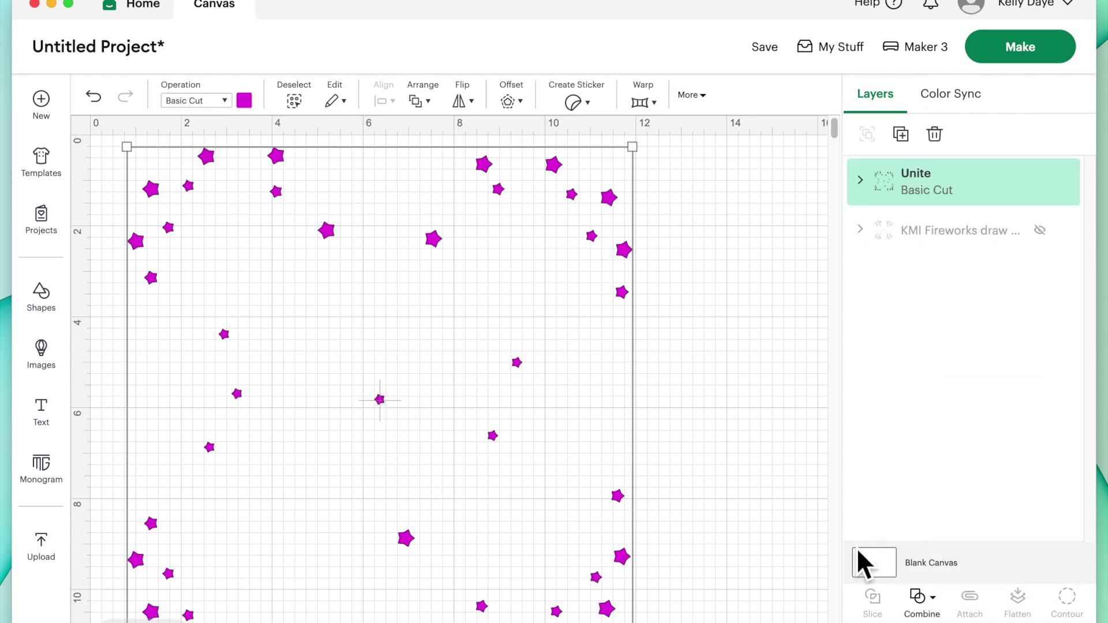
- Prepare the united stars for cutting, center them on the 12 in x 12 in mat, and return to the canvas
click(1037, 51)
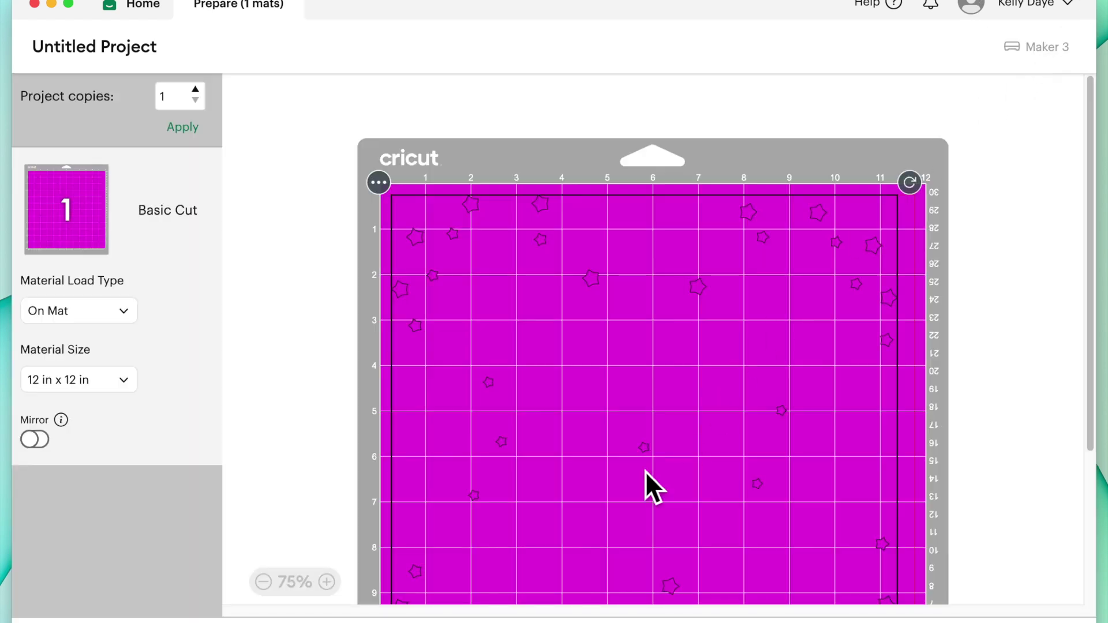
drag(649, 452, 659, 460)
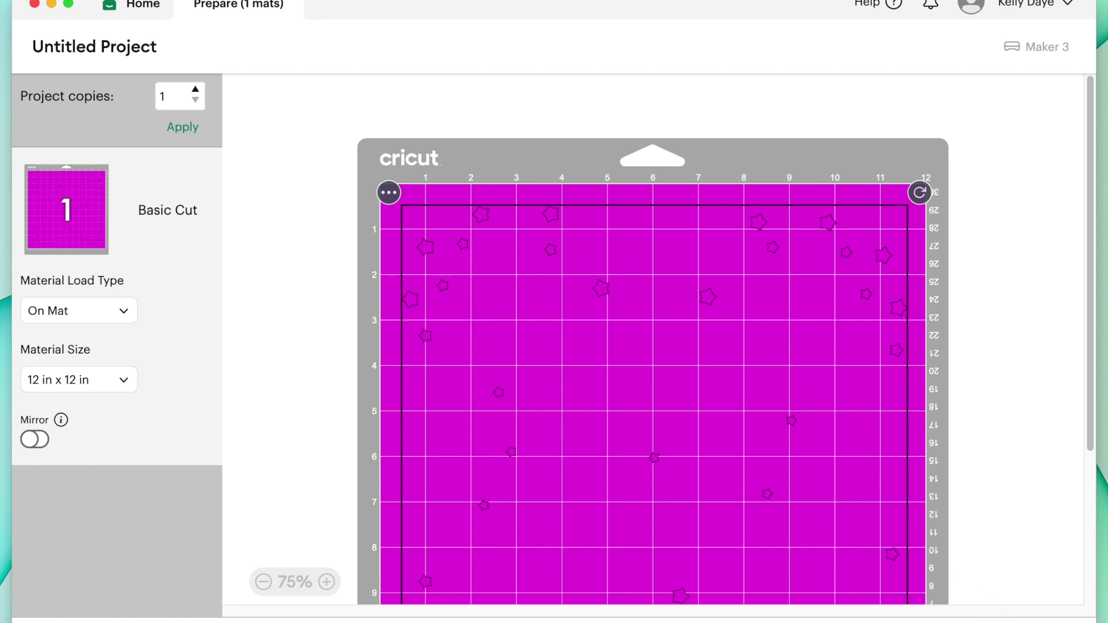
click(912, 622)
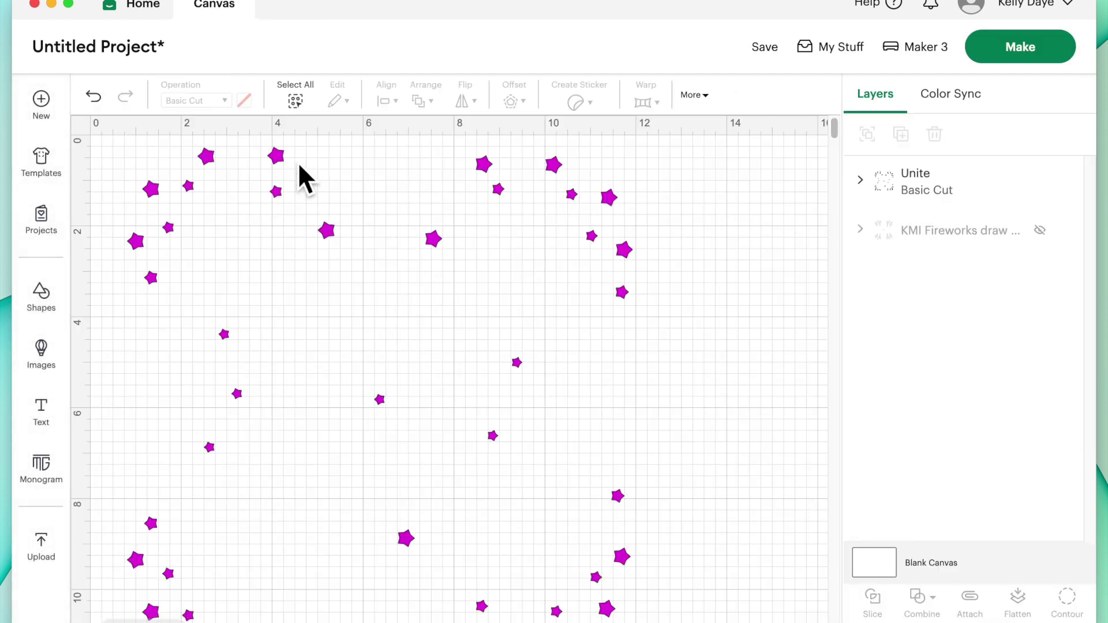
- Hide the united star layer, show the firework line layer again, and select the lines
click(279, 196)
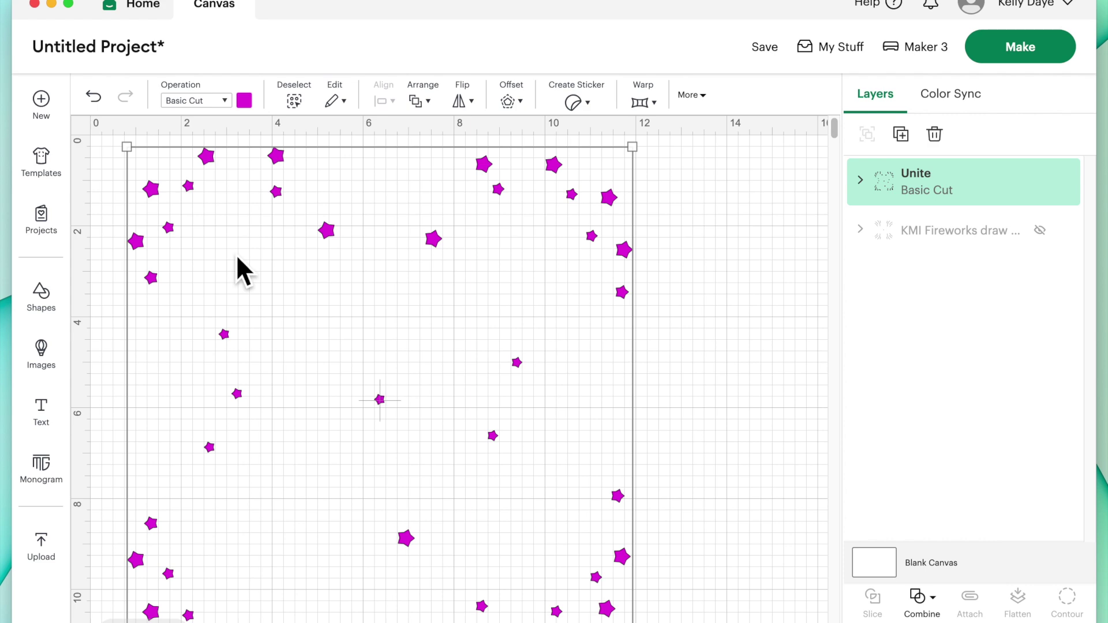
click(894, 253)
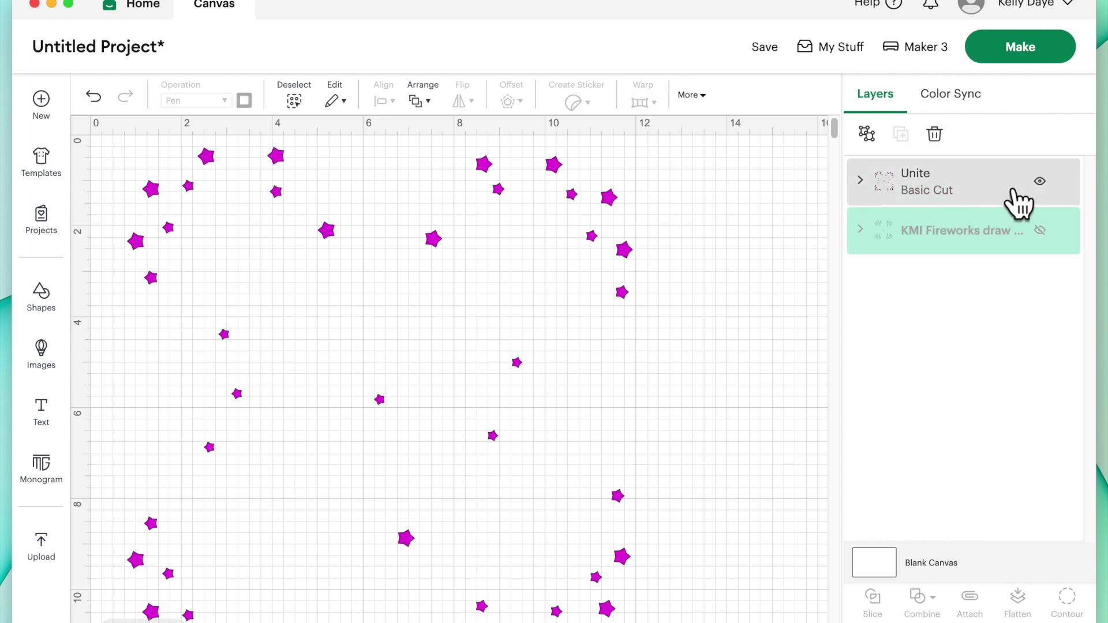
click(1041, 183)
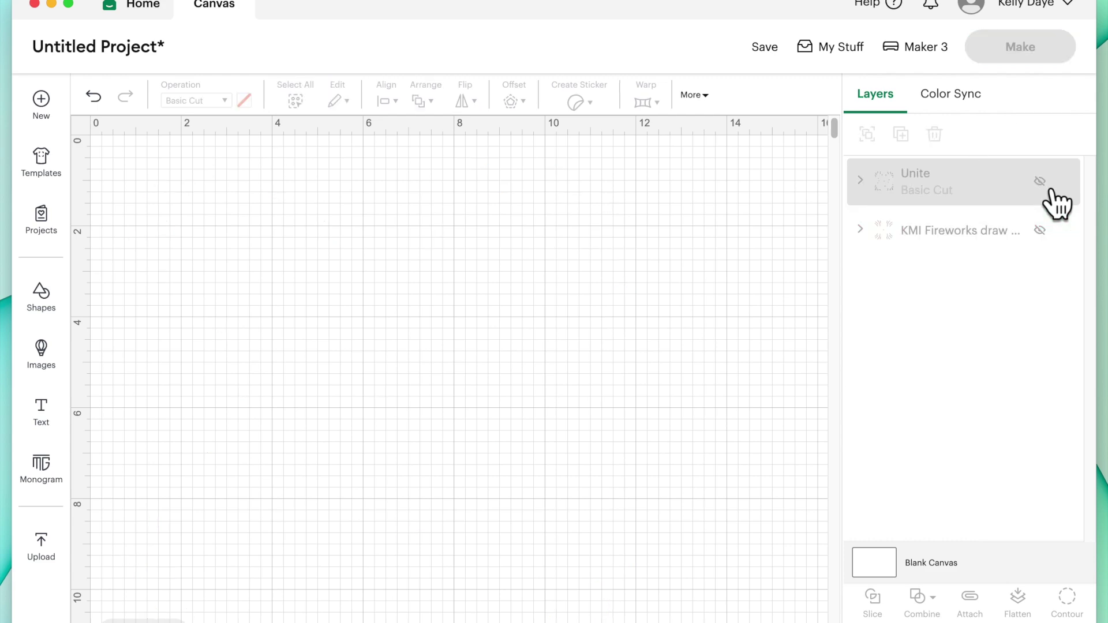
click(1042, 231)
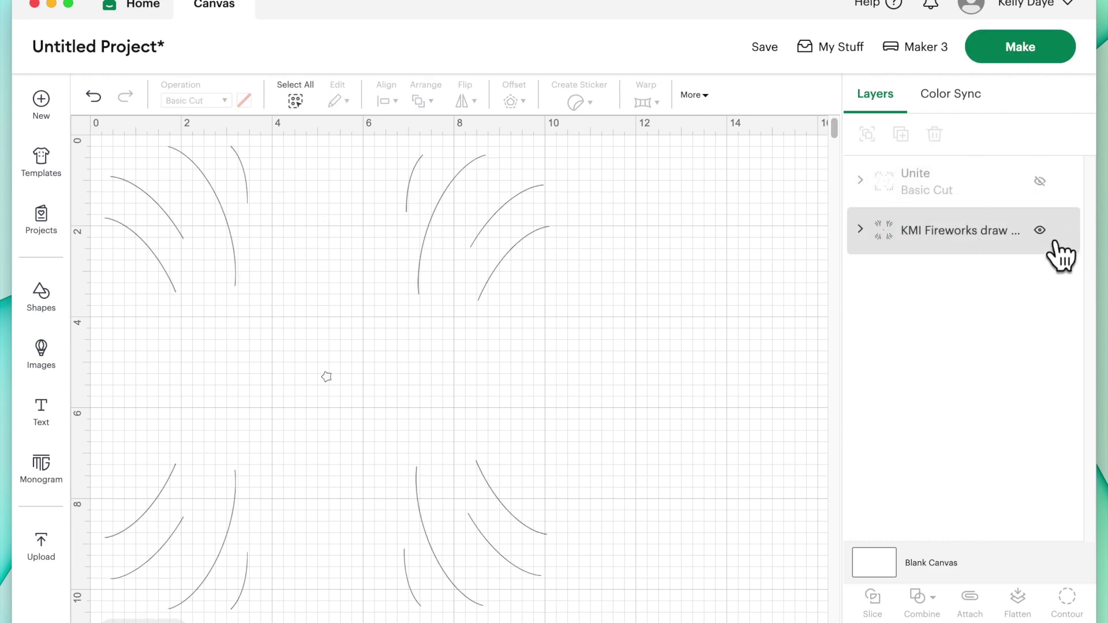
click(437, 226)
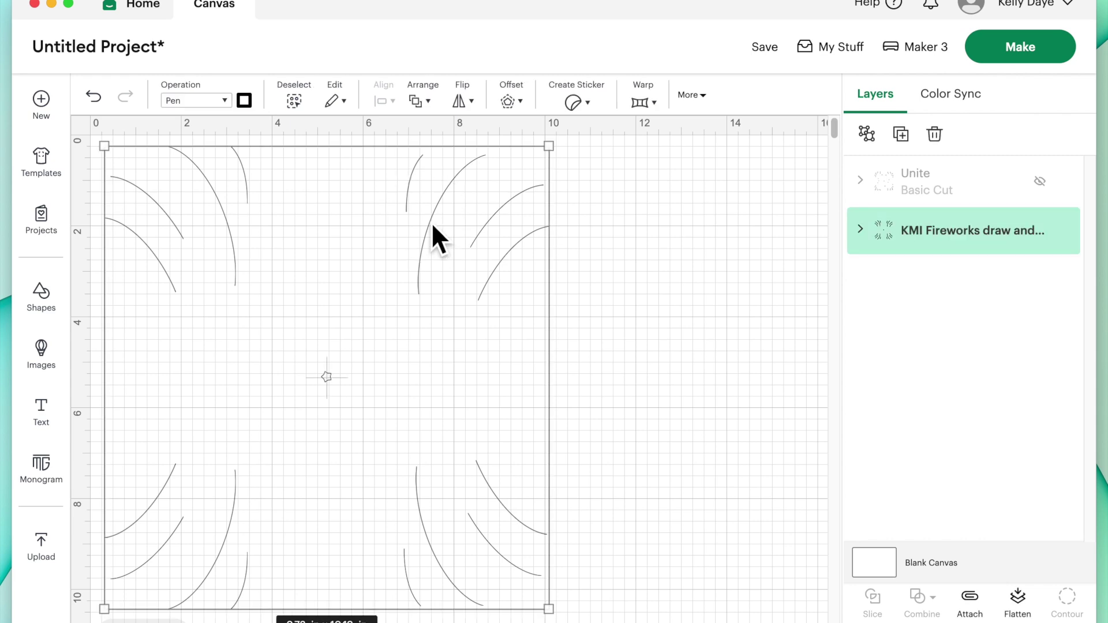